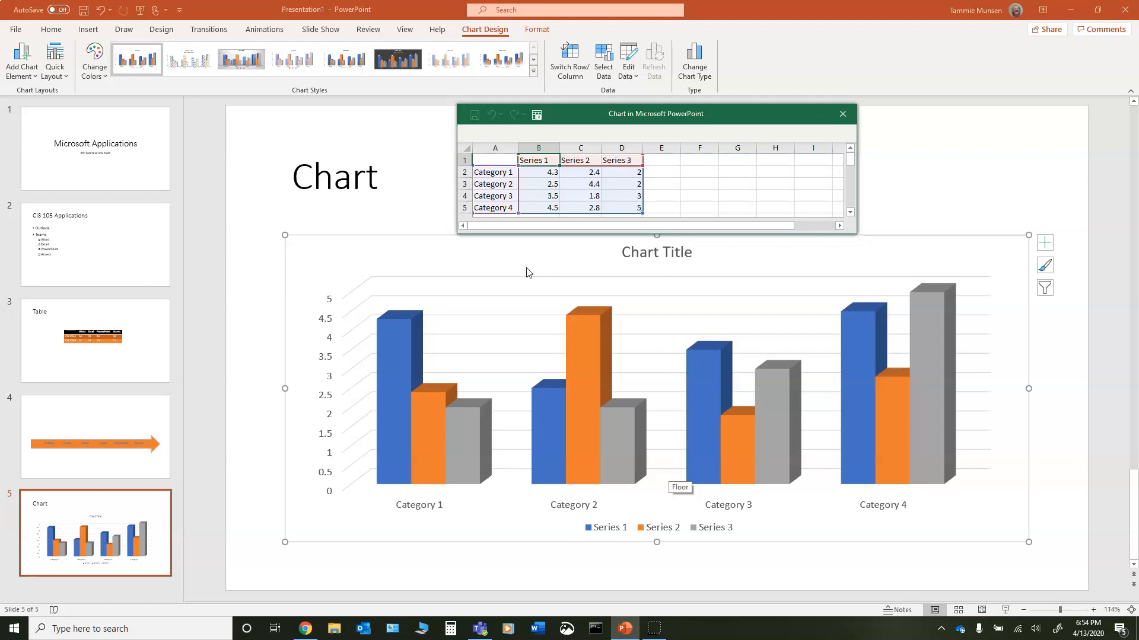
- Rename the four chart categories in the data sheet to Word, Excel, PowerPoint and Access
left_click(479, 174)
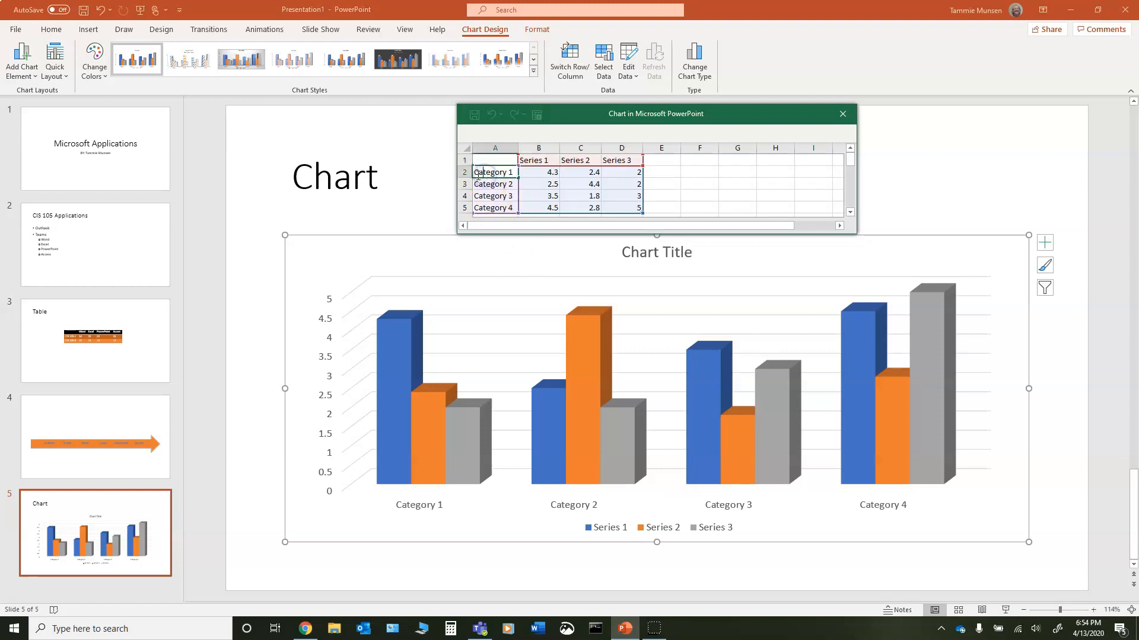
left_click_drag(475, 174, 521, 173)
type("Word")
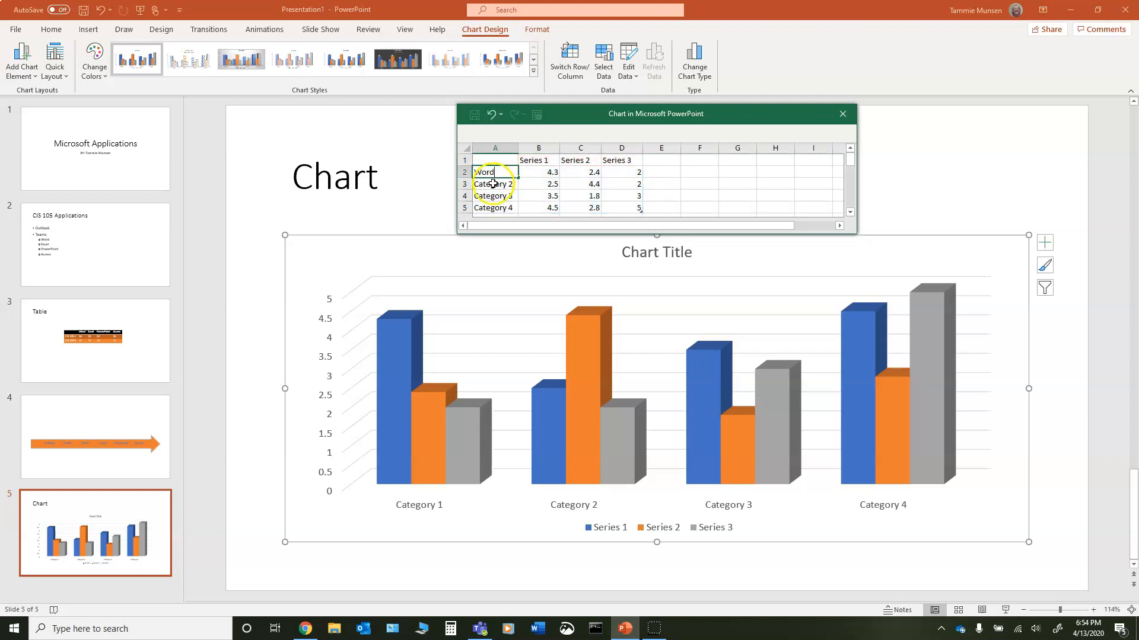
left_click(493, 183)
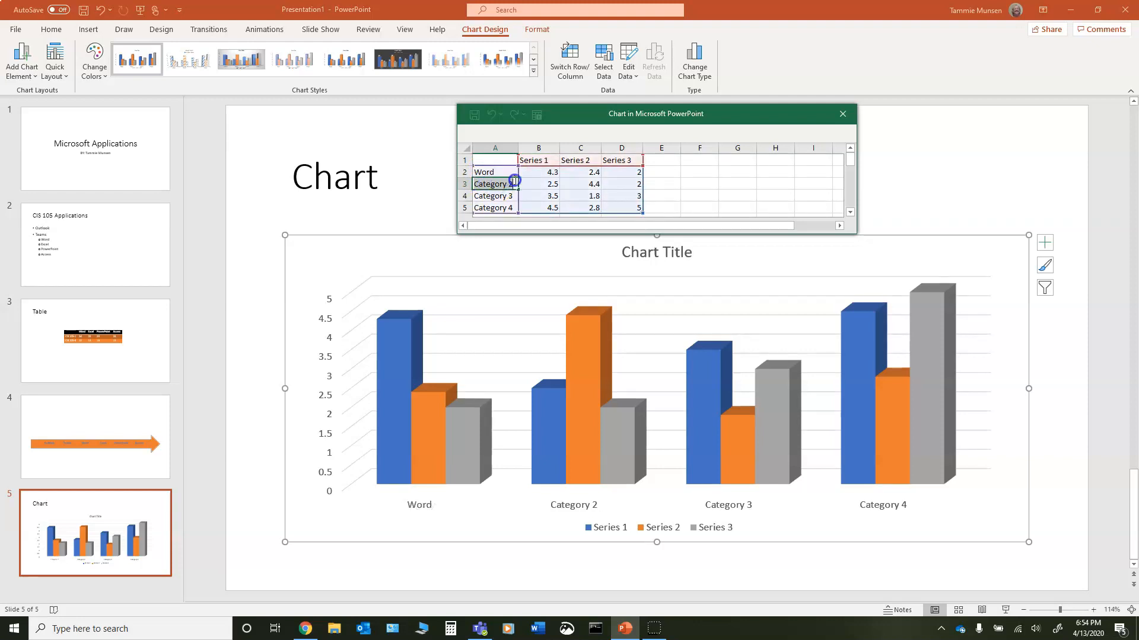
type("Excel")
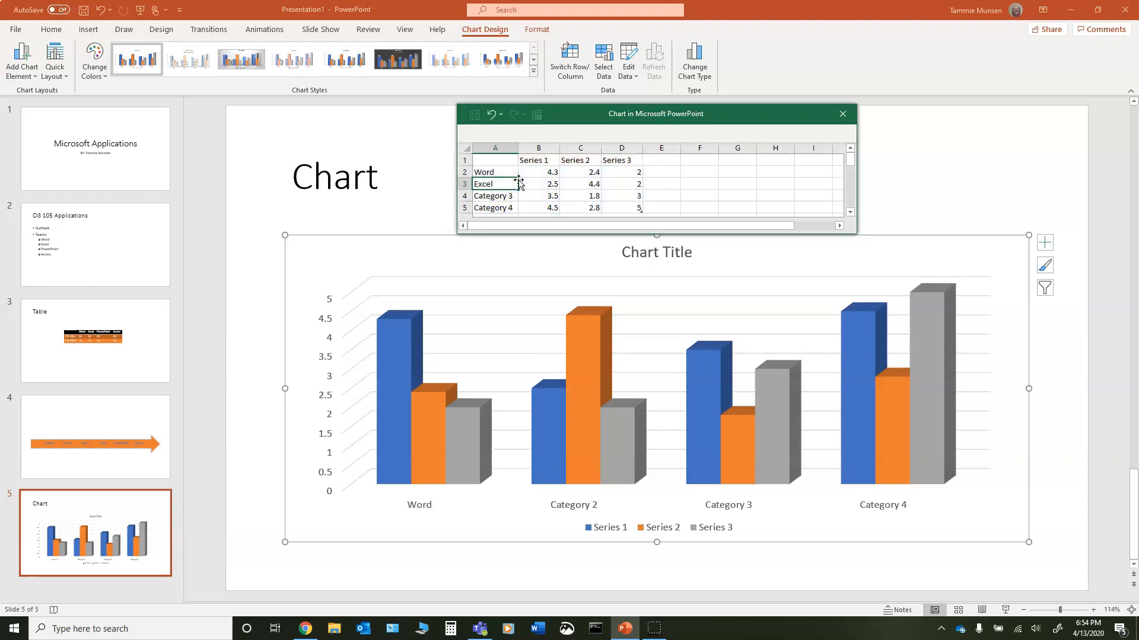
left_click(505, 196)
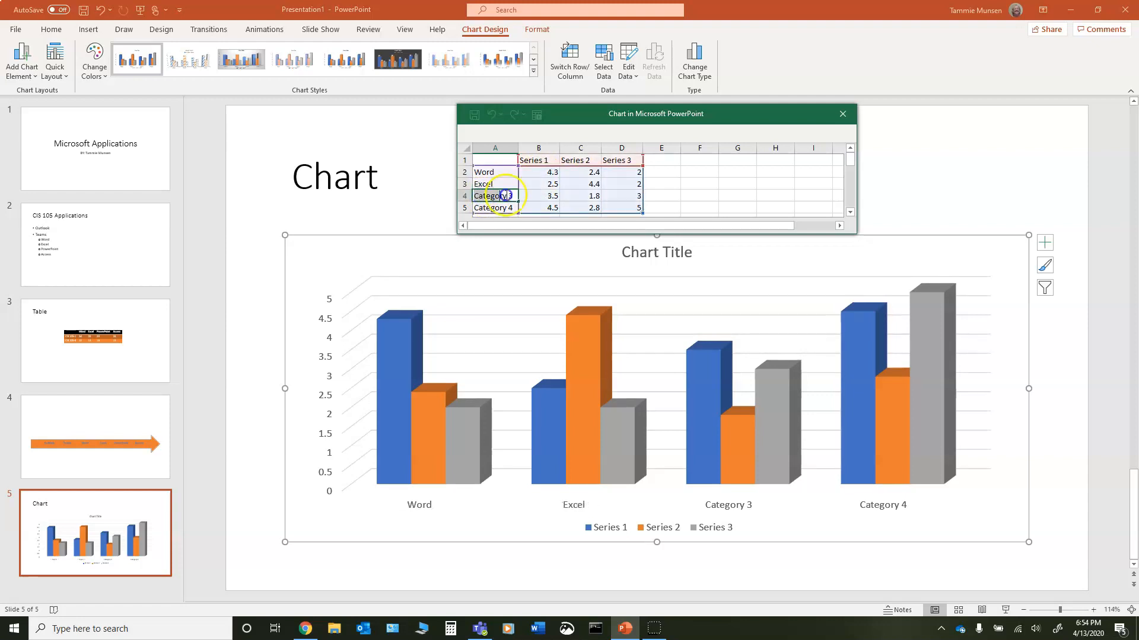
type("P:ower")
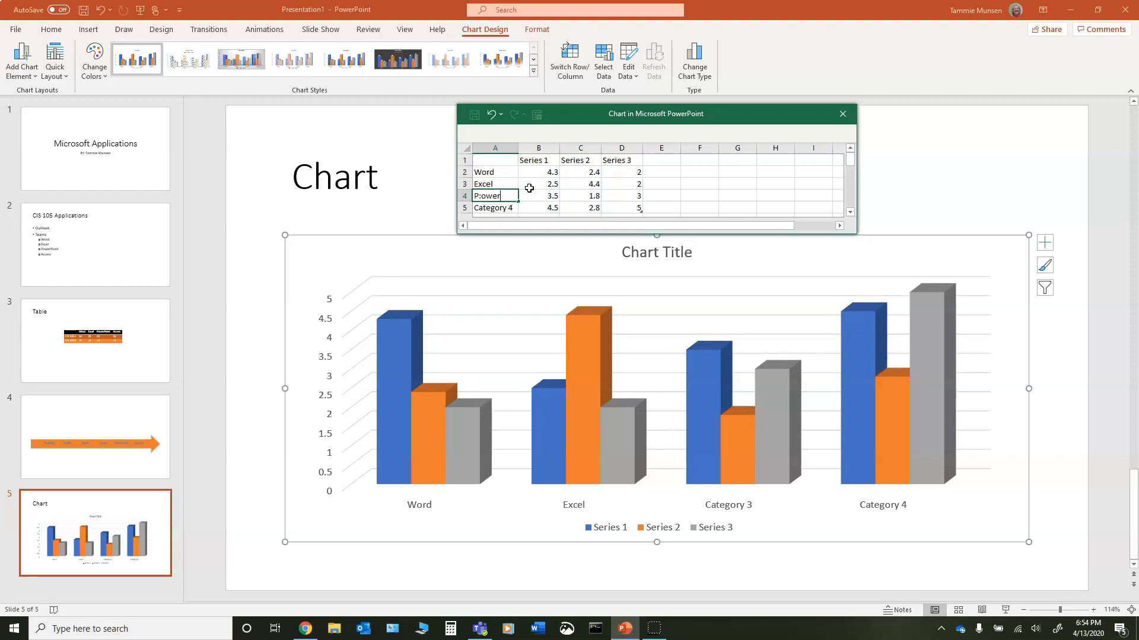
type("owerPoint")
key("Return")
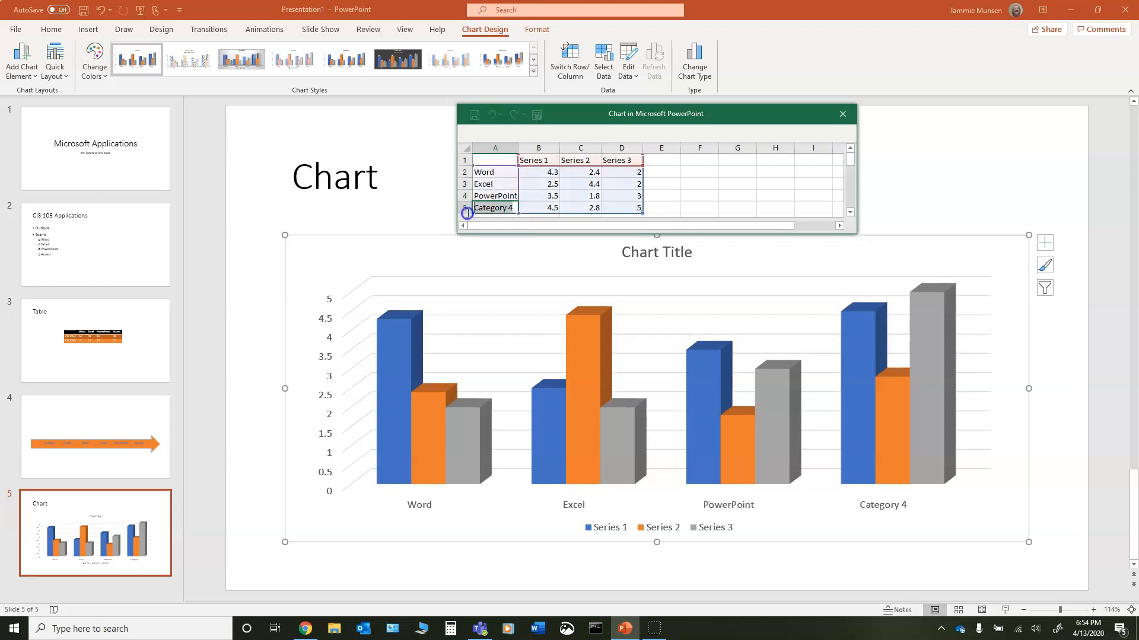
type("Access")
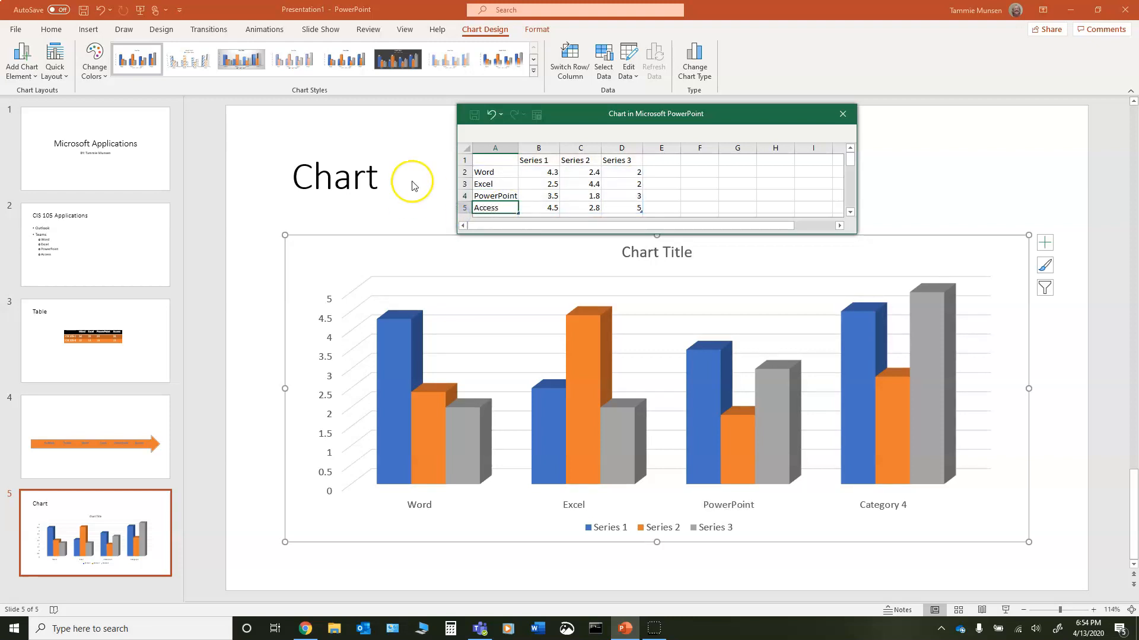
- Rename the three data series in the chart's data sheet to 2018, 2019 and 2020
left_click(538, 161)
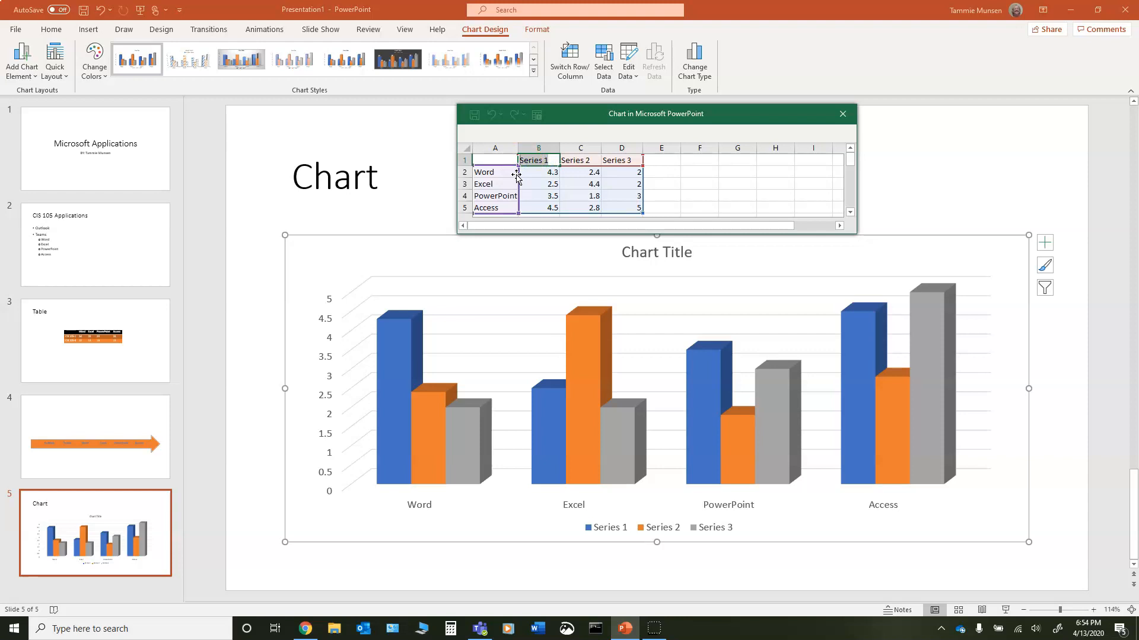
type("2018")
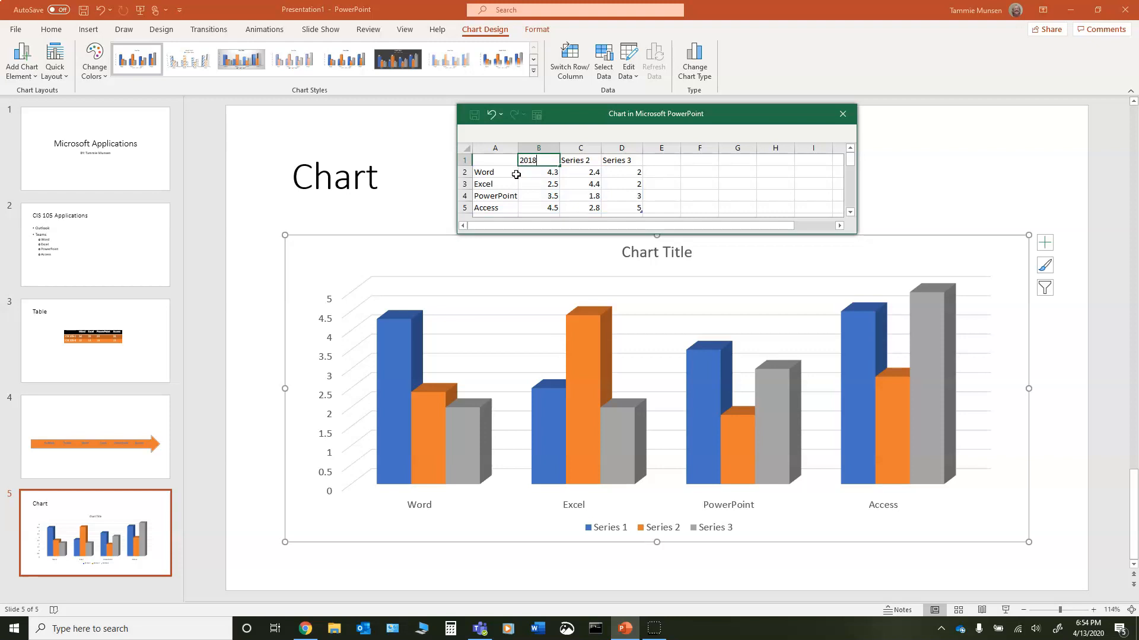
left_click(581, 163)
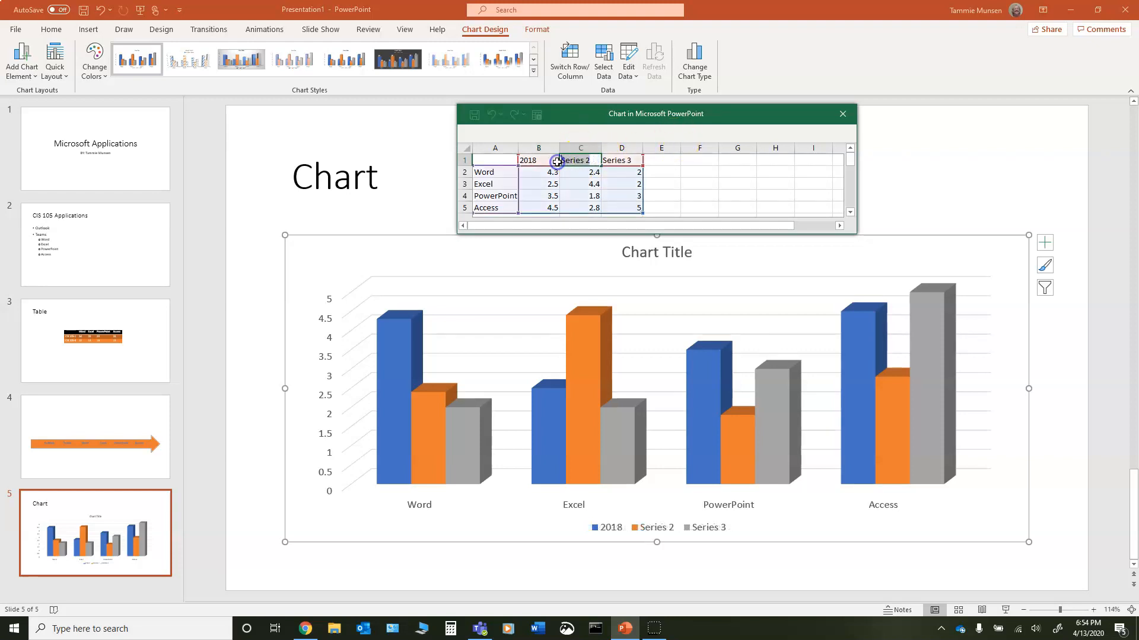
type("2019")
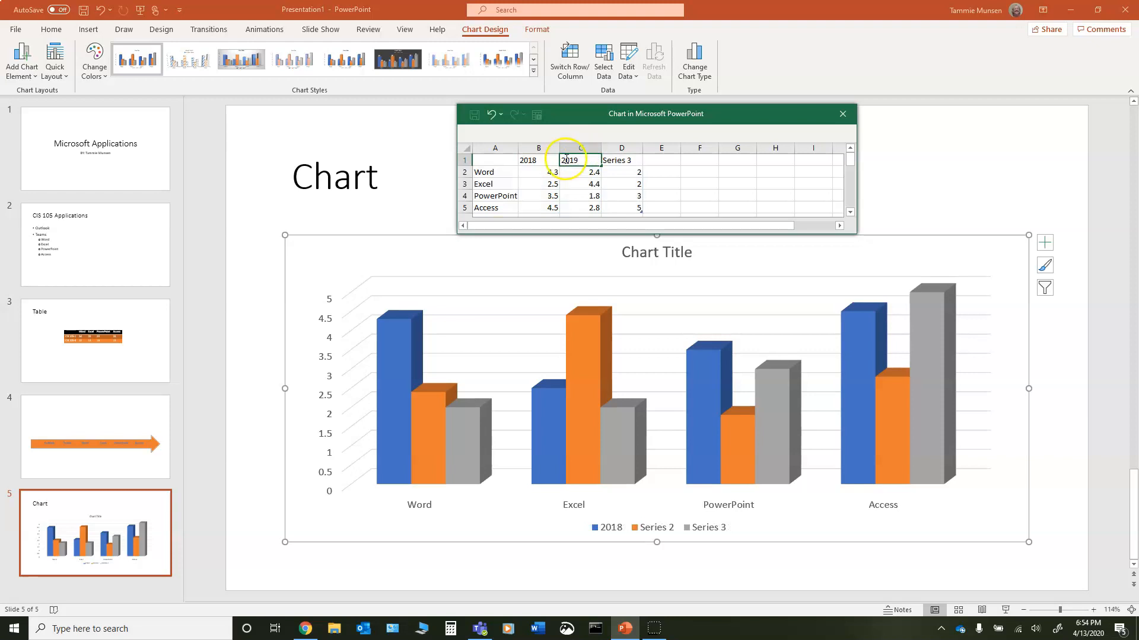
left_click(617, 163)
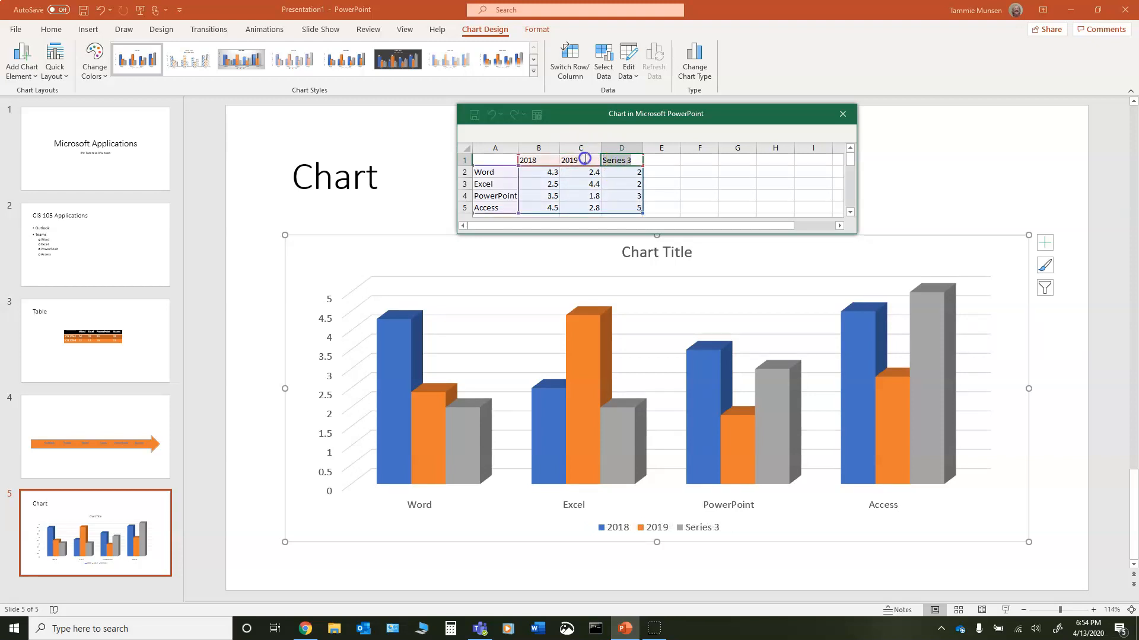
type("2020")
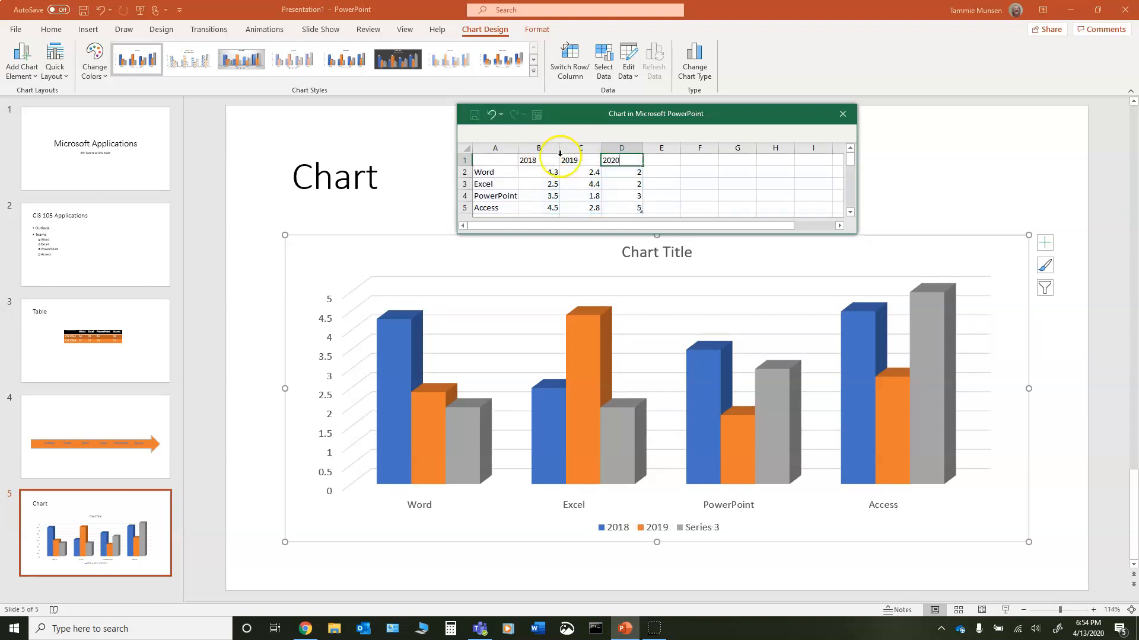
left_click(537, 173)
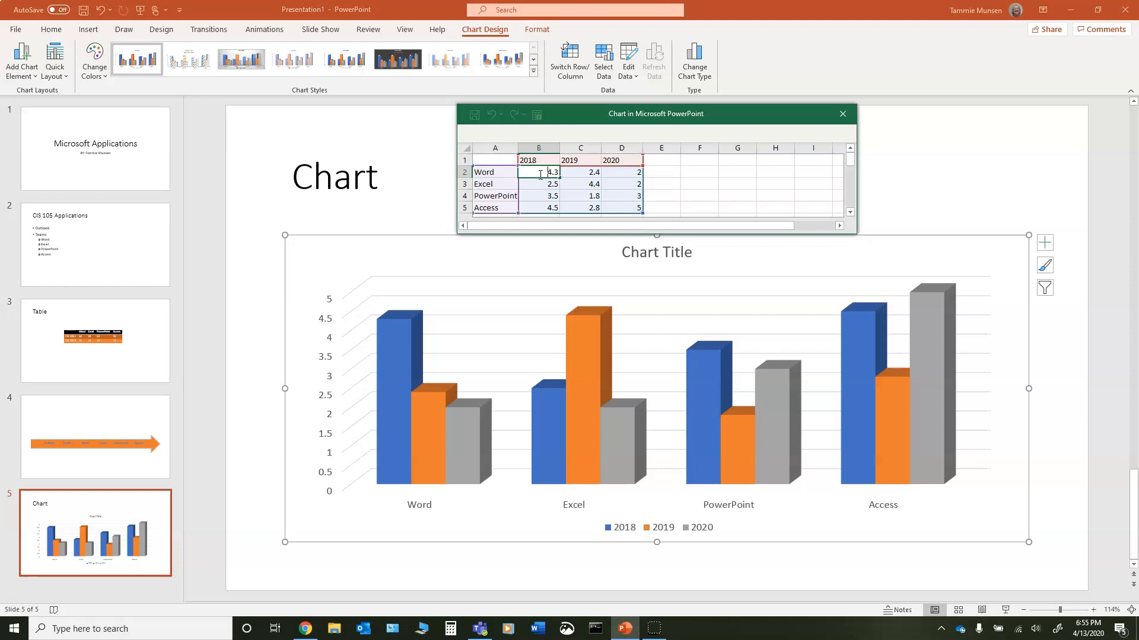
type("3.7")
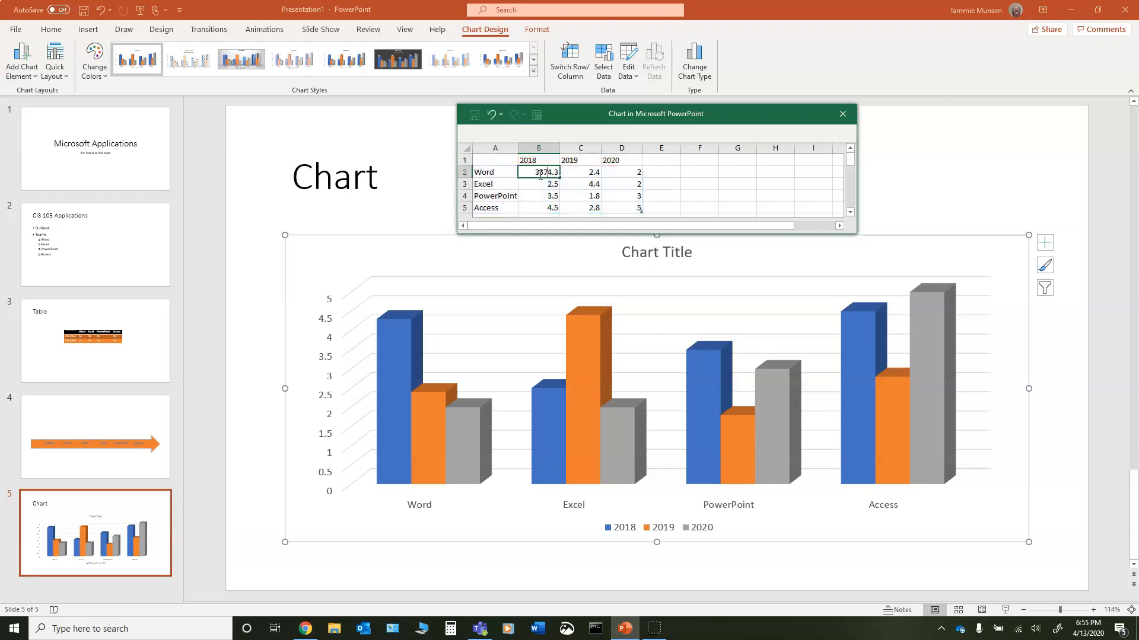
key("Tab")
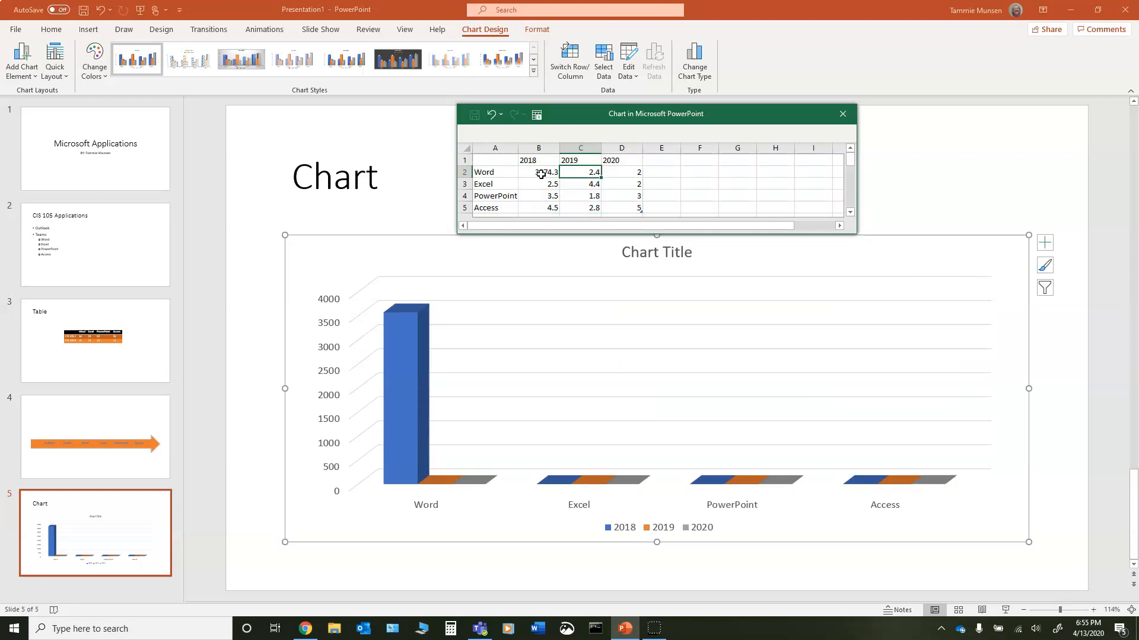
- Set the Word values in the data sheet to 357 for 2018, 332 for 2019 and 387 for 2020
double_click(540, 173)
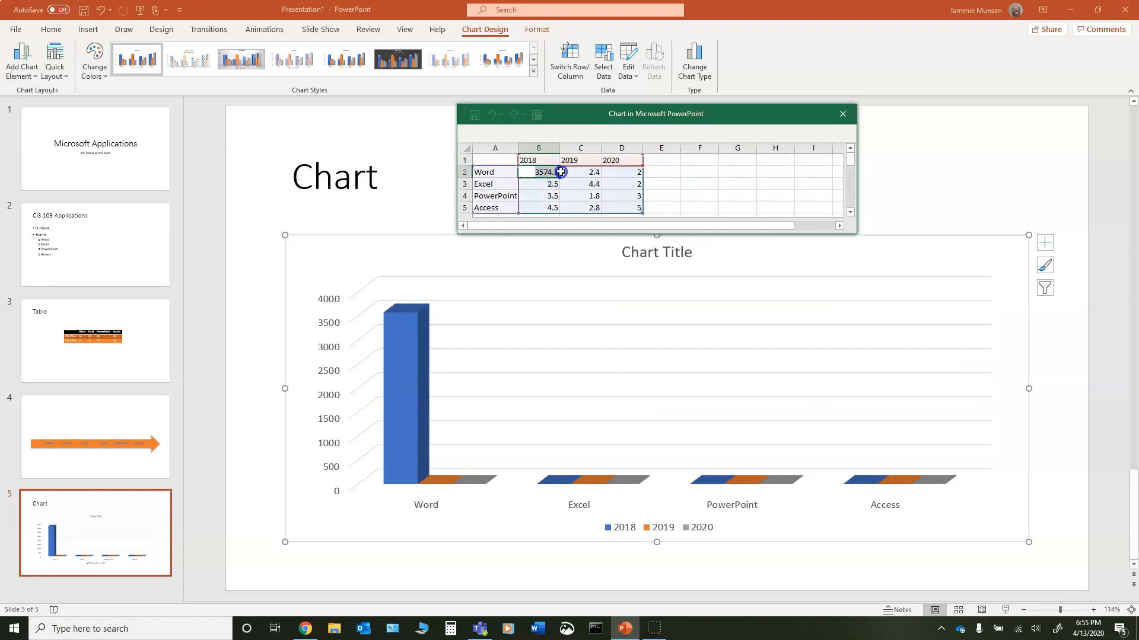
type("357")
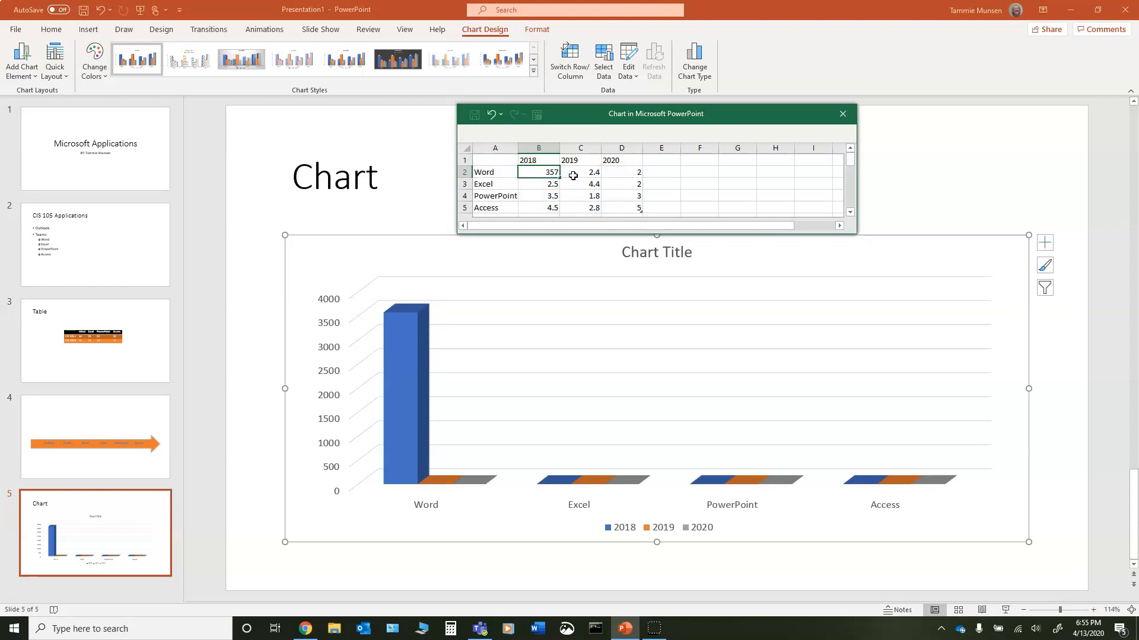
left_click(573, 175)
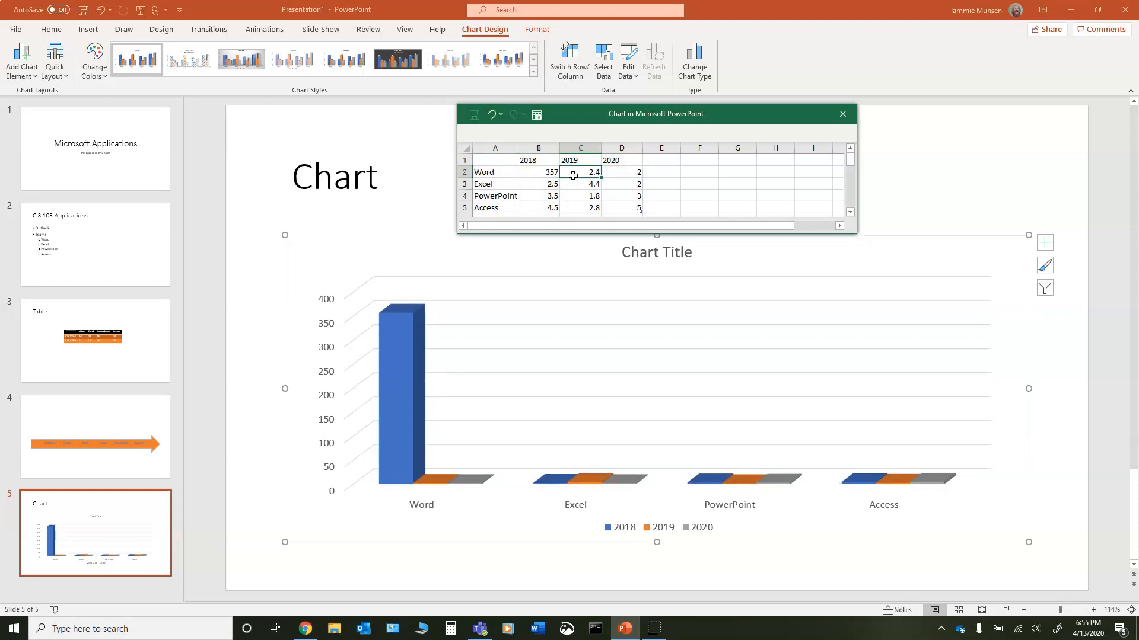
type("332")
key("Tab")
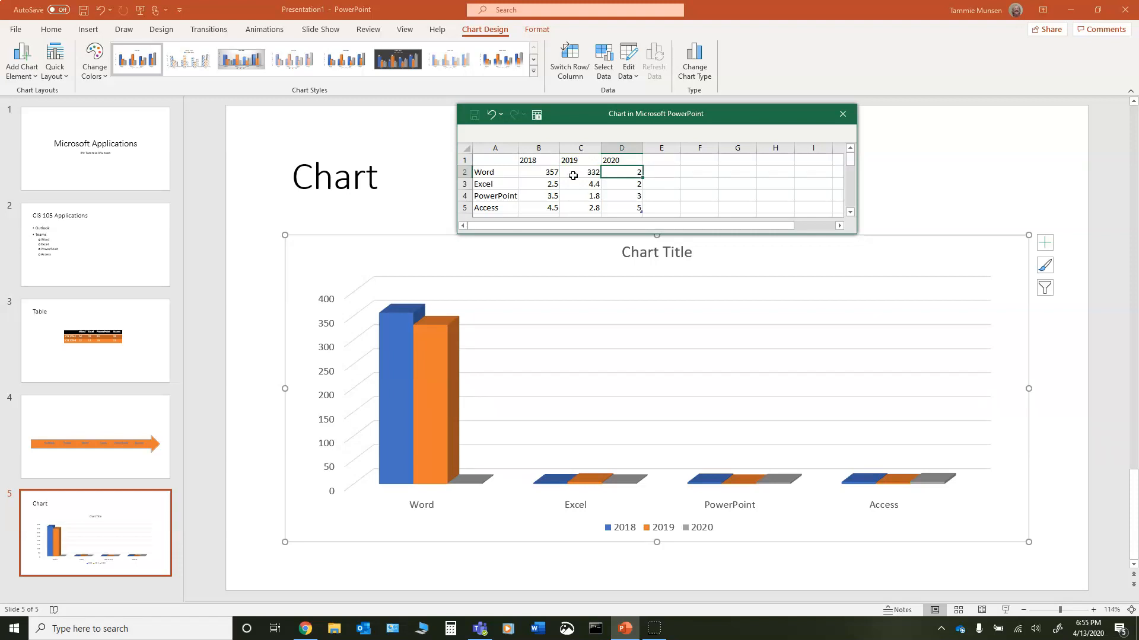
type("387")
- Set the Excel values in the data sheet to 332 for 2018, 367 for 2019 and 342 for 2020
left_click(541, 184)
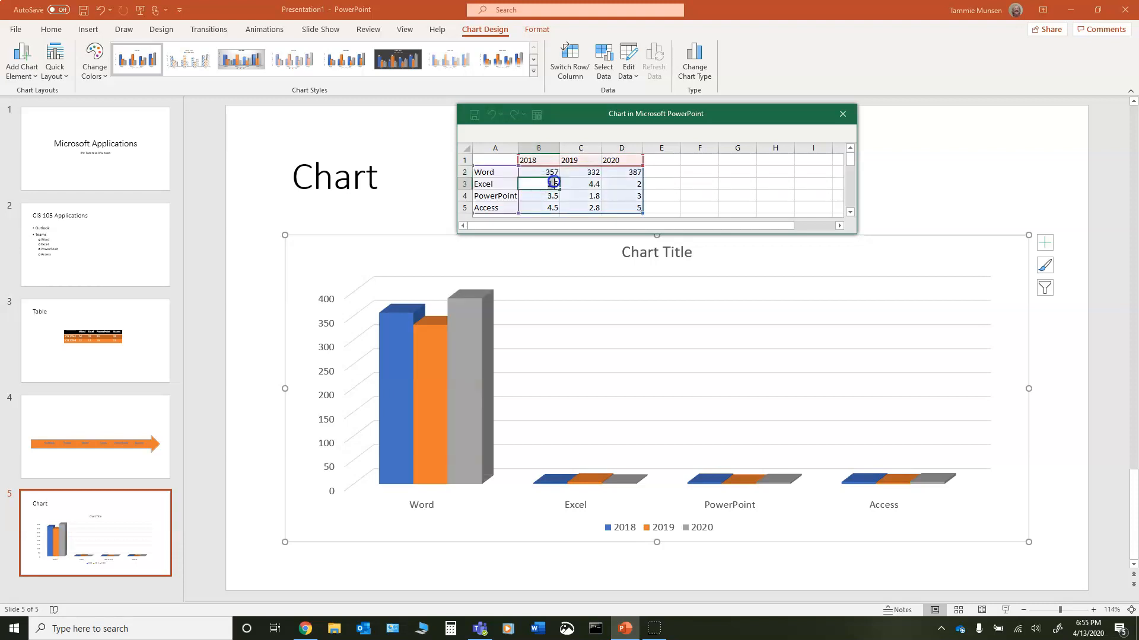
double_click(556, 182)
type("332")
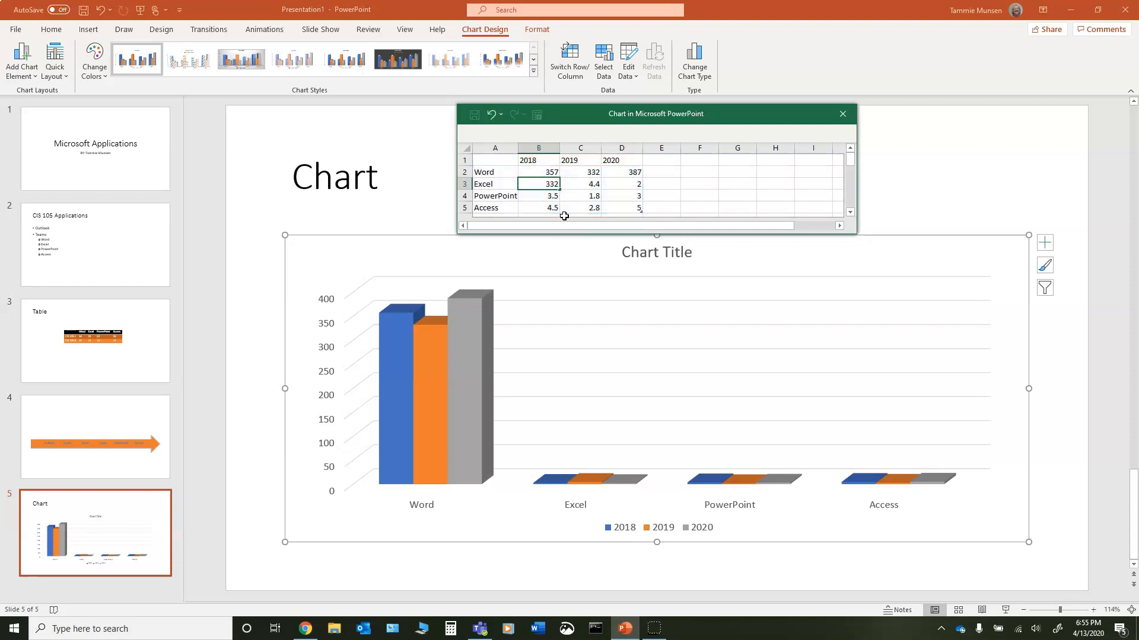
key("Tab")
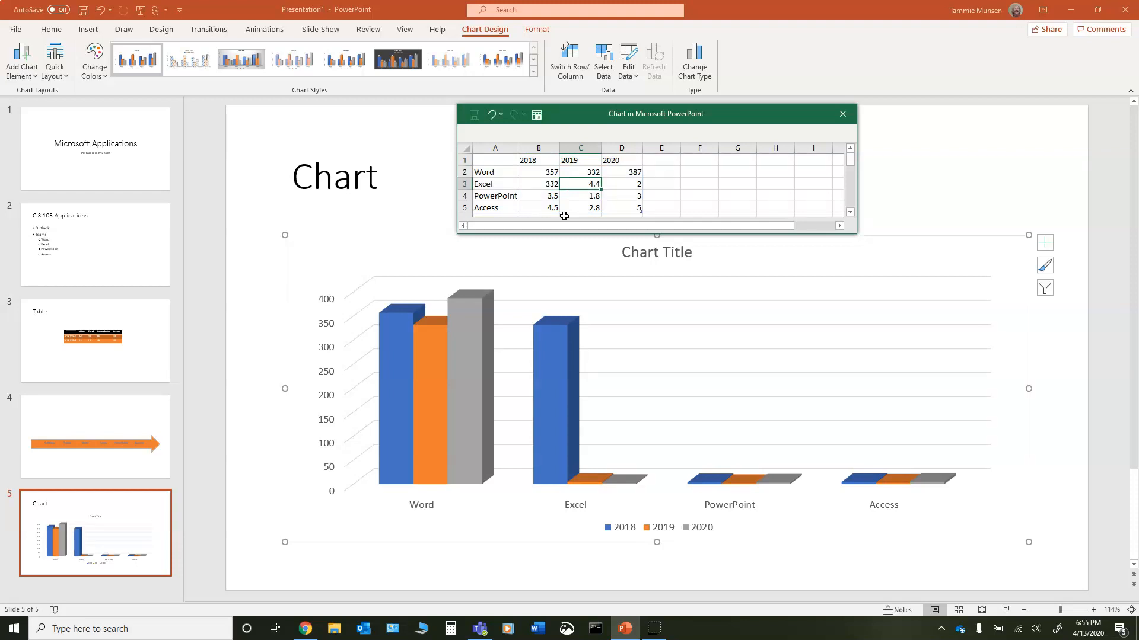
type("367")
key("Tab")
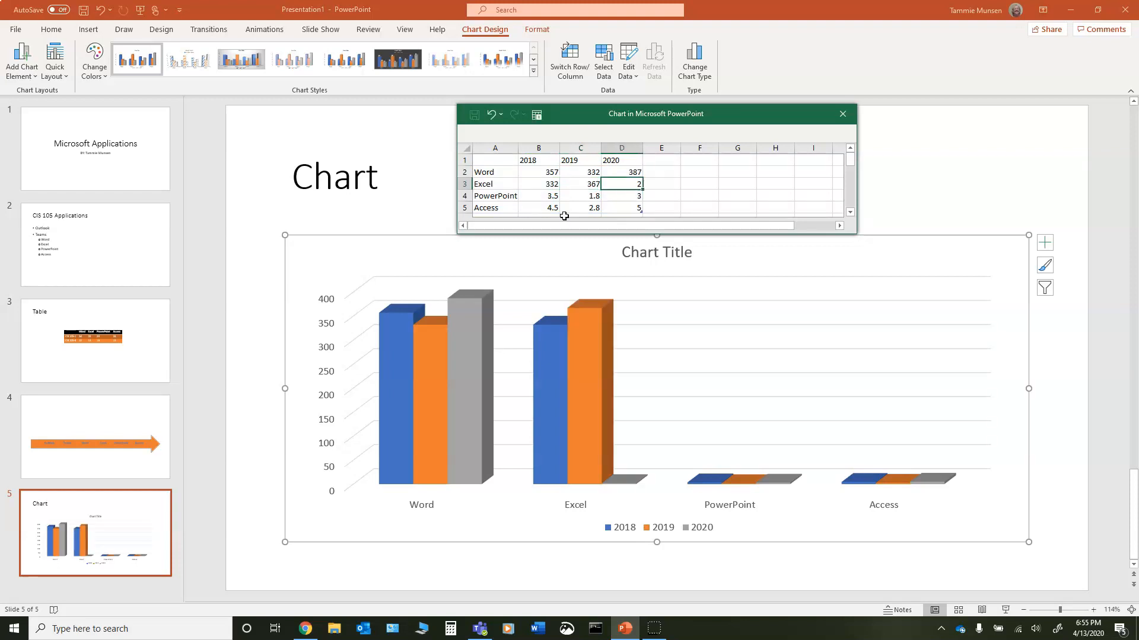
type("342")
- Set the PowerPoint values in the data sheet to 312 for 2018, 355 for 2019 and 331 for 2020
left_click(549, 197)
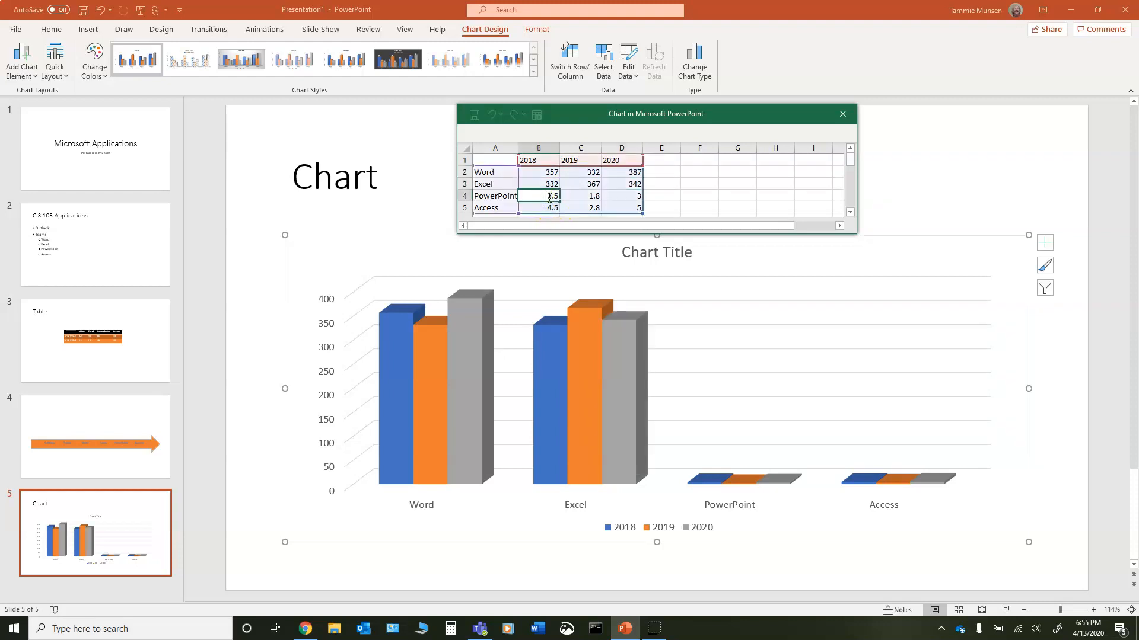
left_click_drag(547, 197, 558, 196)
type("312")
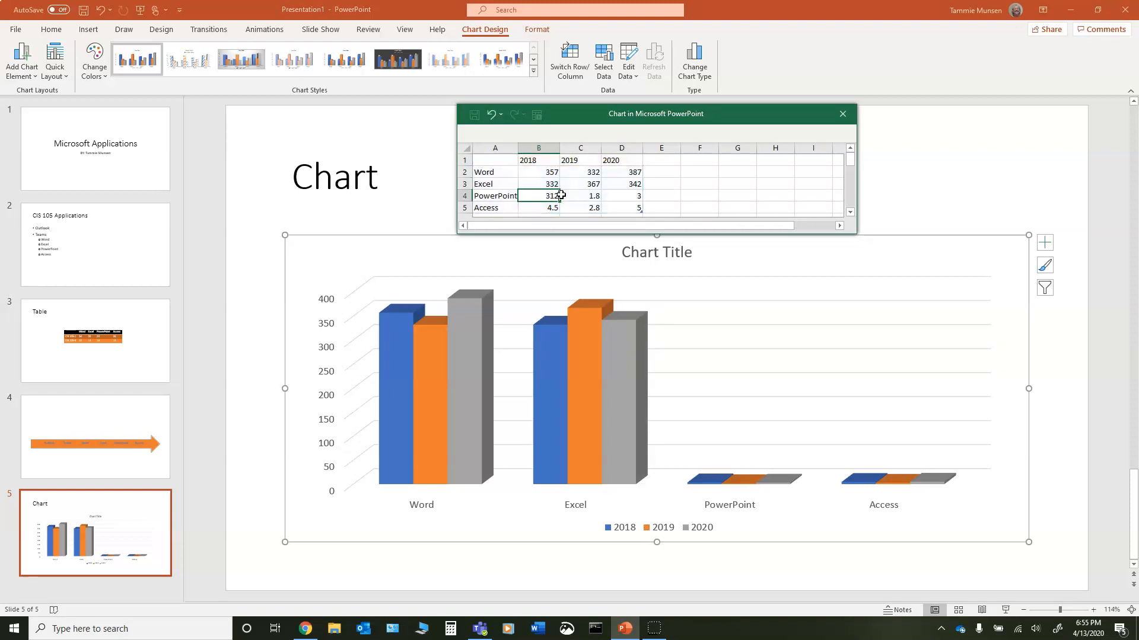
key("Tab")
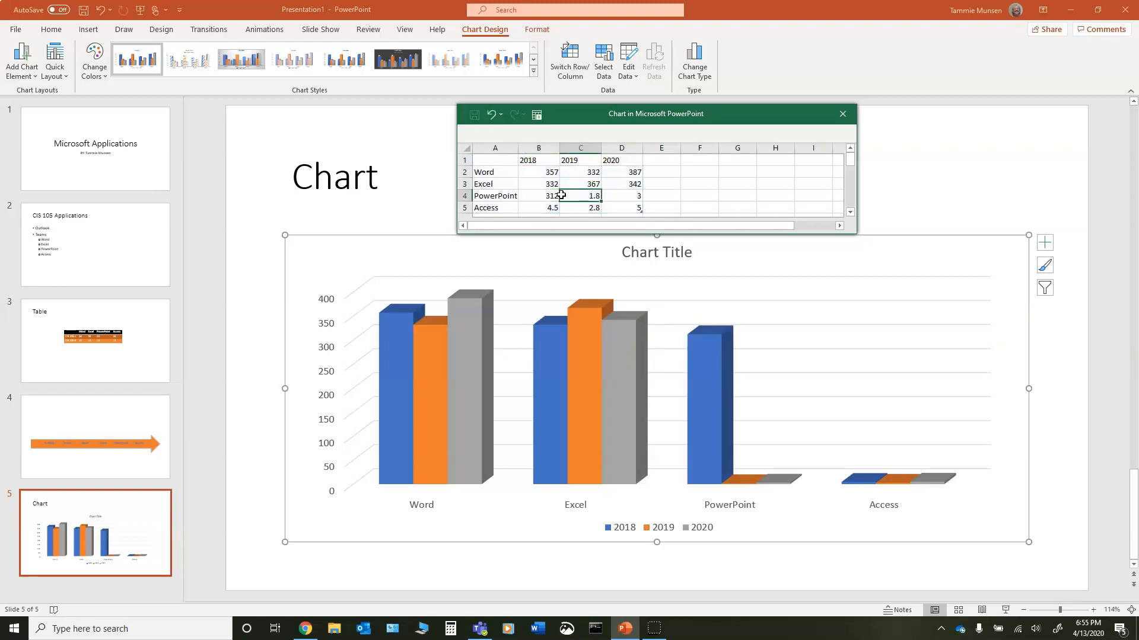
type("3")
key("BackSpace")
type("355")
key("Tab")
type("331")
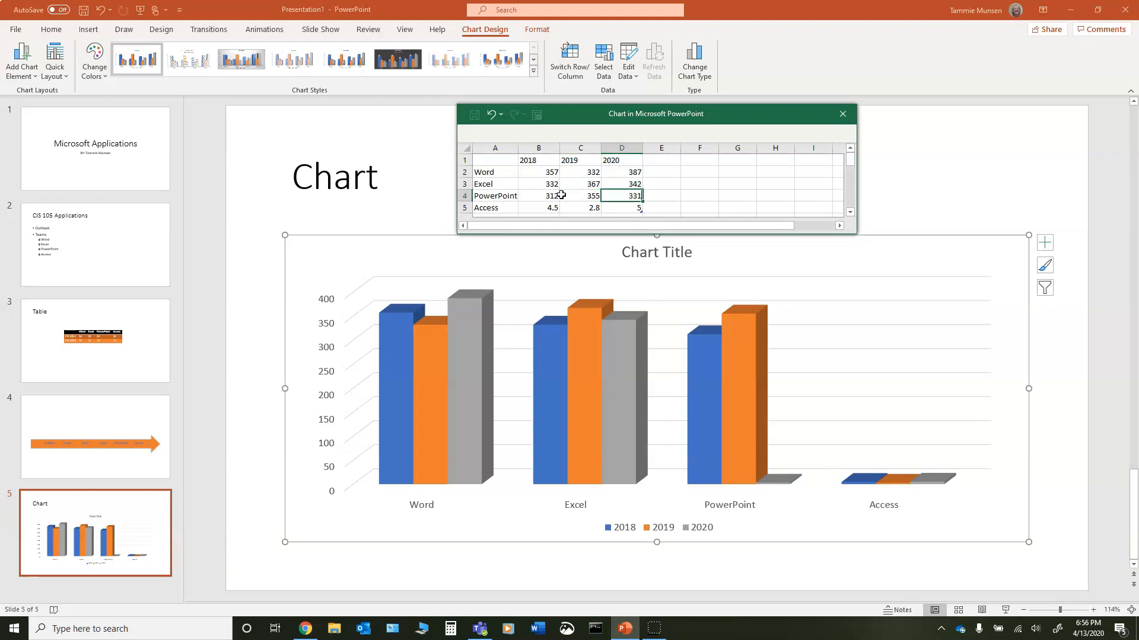
- Set the Access values in the data sheet to 300 for 2018, 378 for 2019 and 348 for 2020
left_click(527, 205)
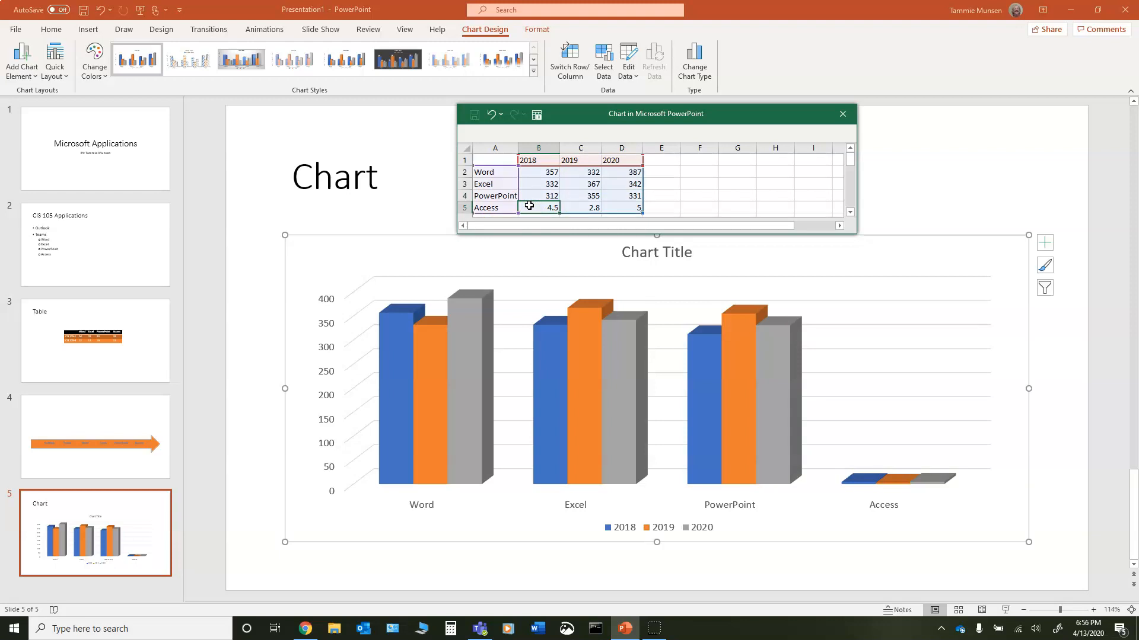
type("300")
key("Tab")
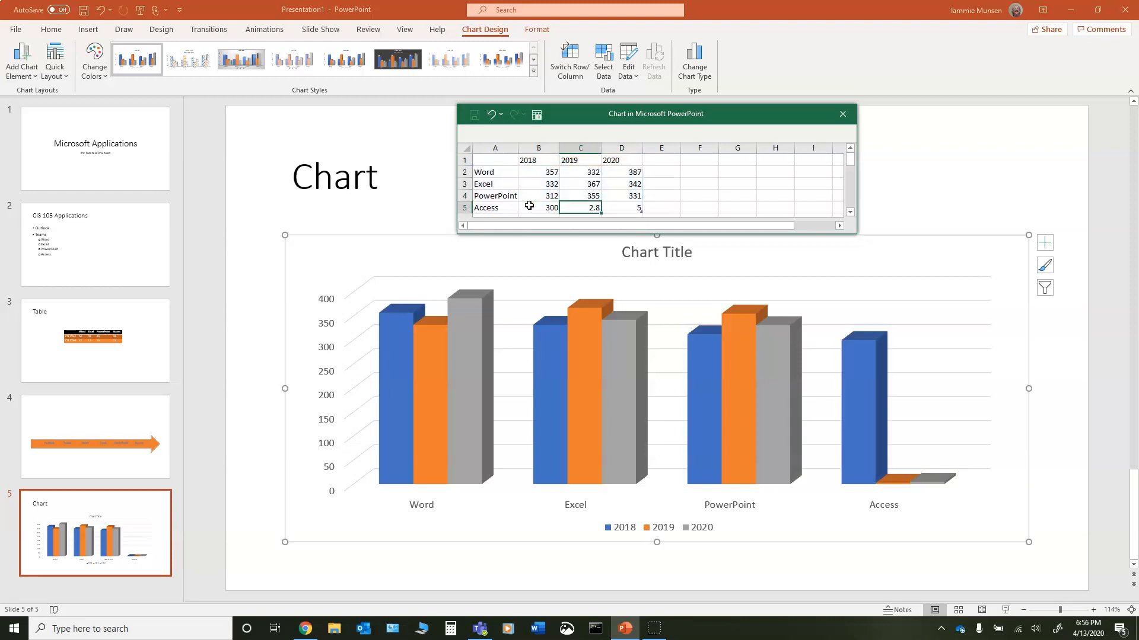
type("378")
key("Tab")
type("348")
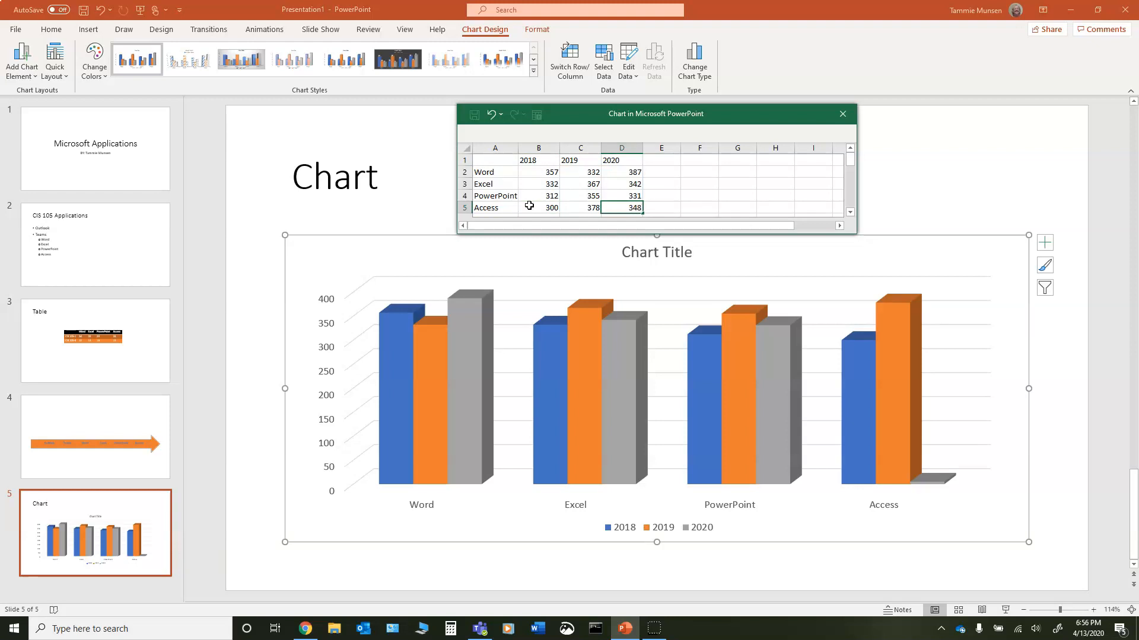
left_click(661, 207)
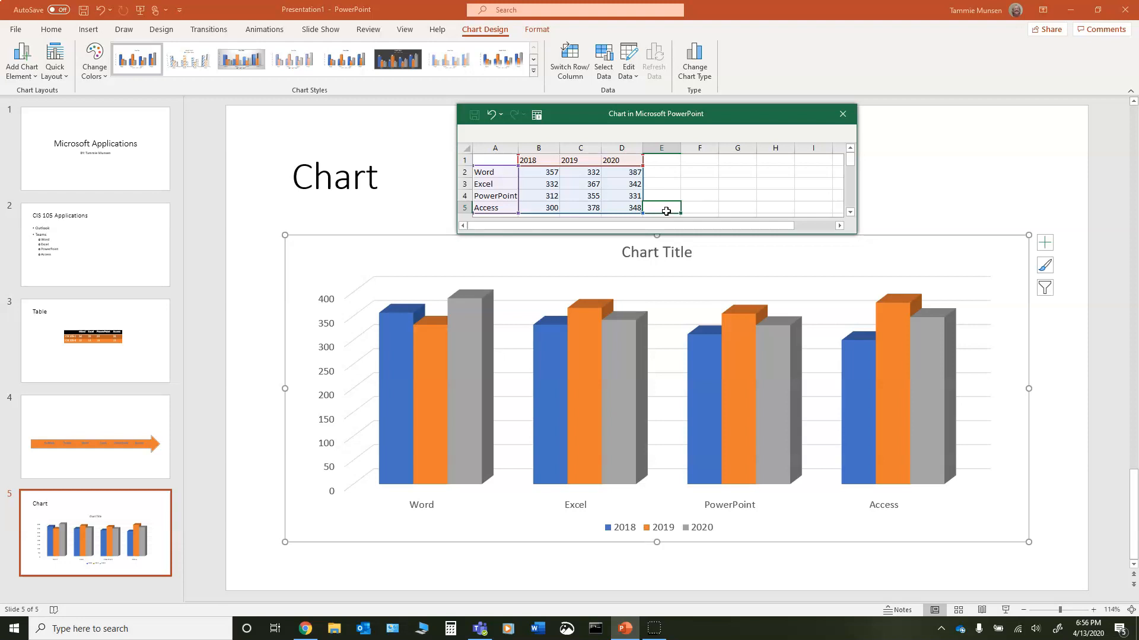
- Close the chart's data sheet, briefly reopening it for editing to check the entered values
left_click(842, 113)
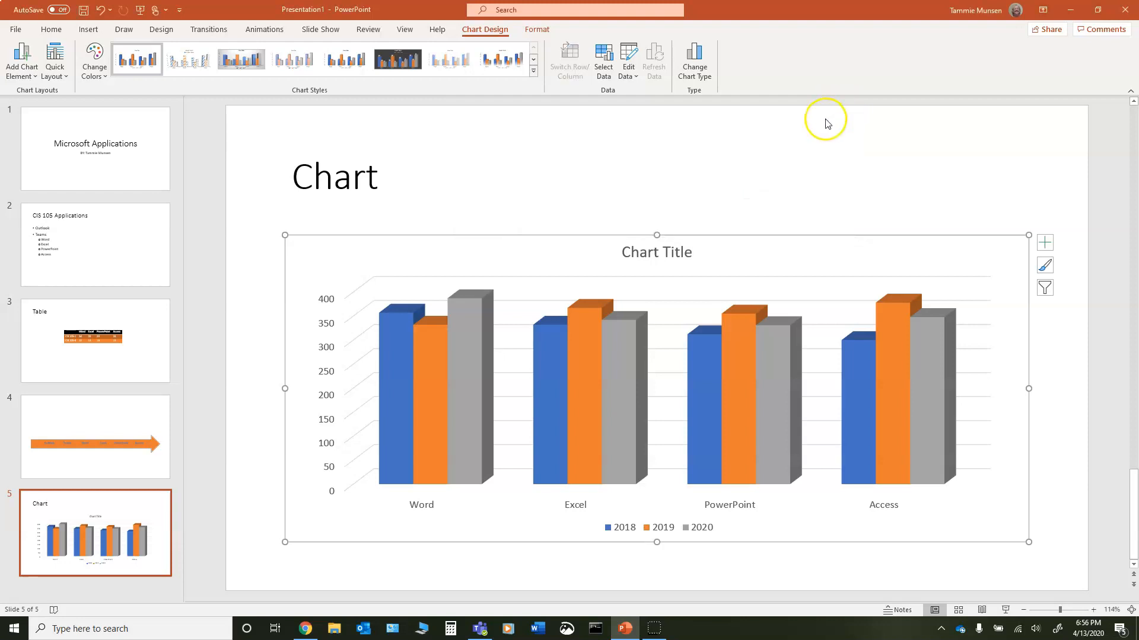
left_click(636, 77)
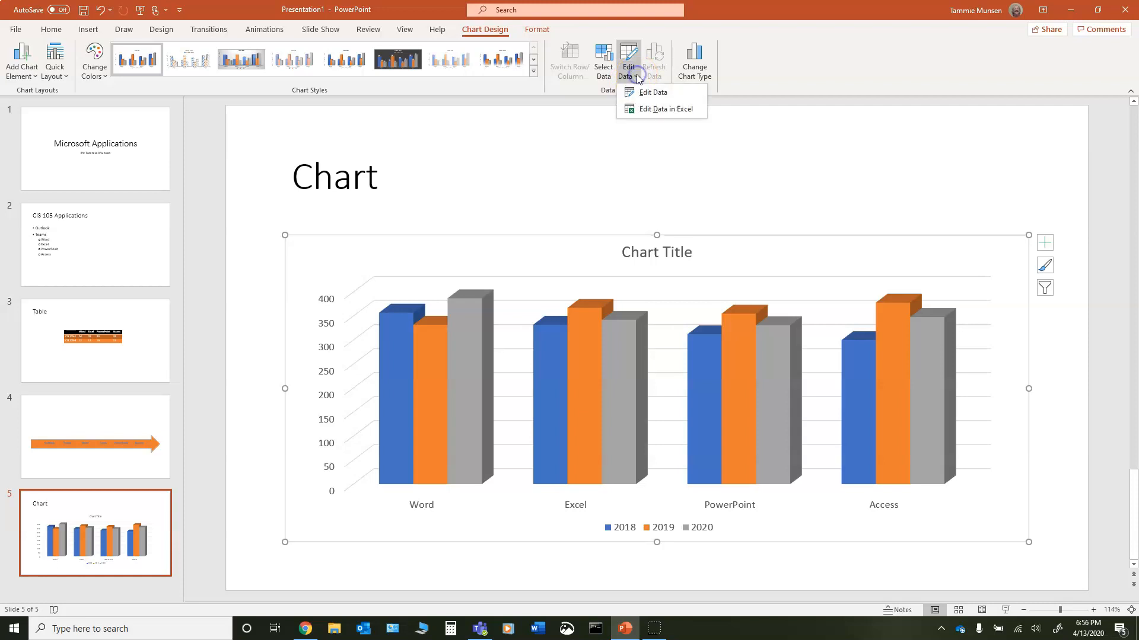
left_click(636, 91)
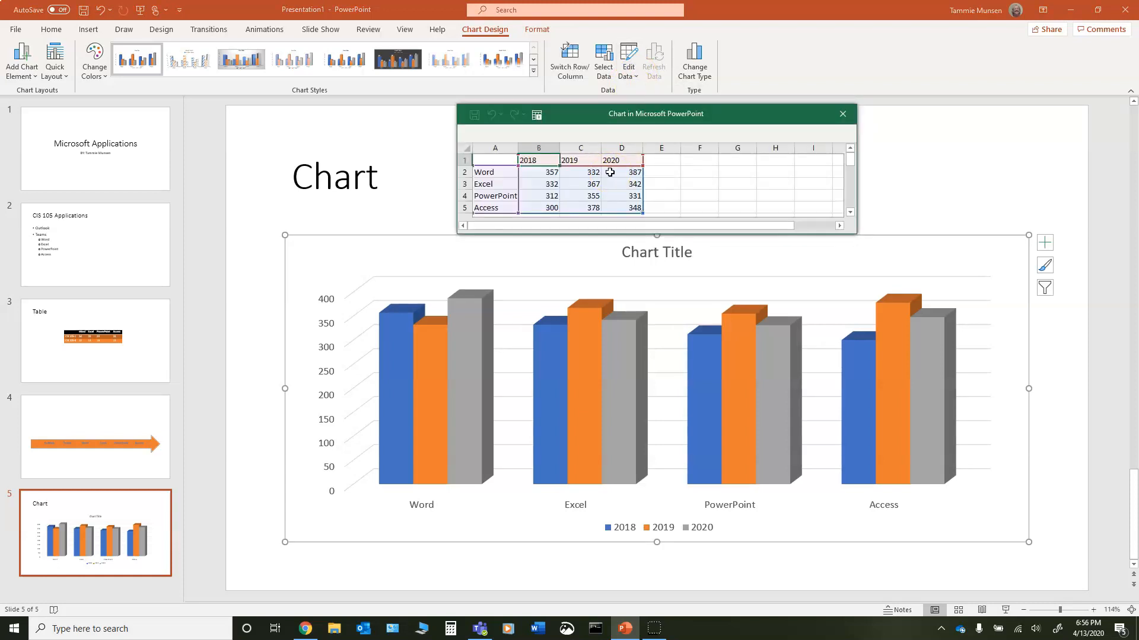
left_click(834, 117)
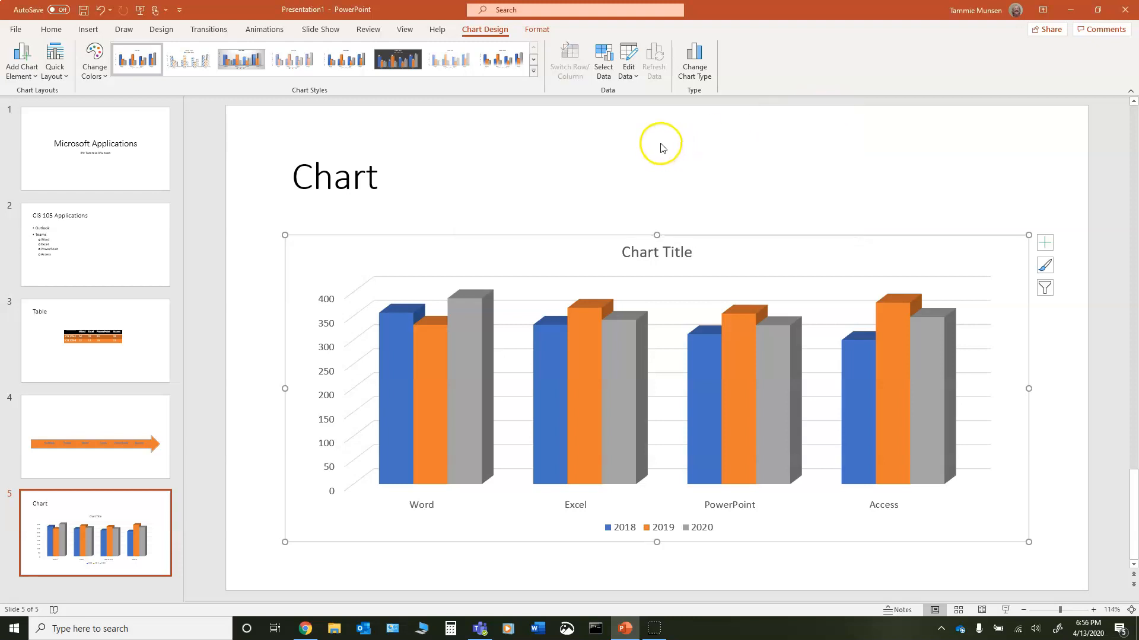
- Swap the chart's rows and columns so the years are categories and the applications are series, and close the data sheet
mouse_move(611, 431)
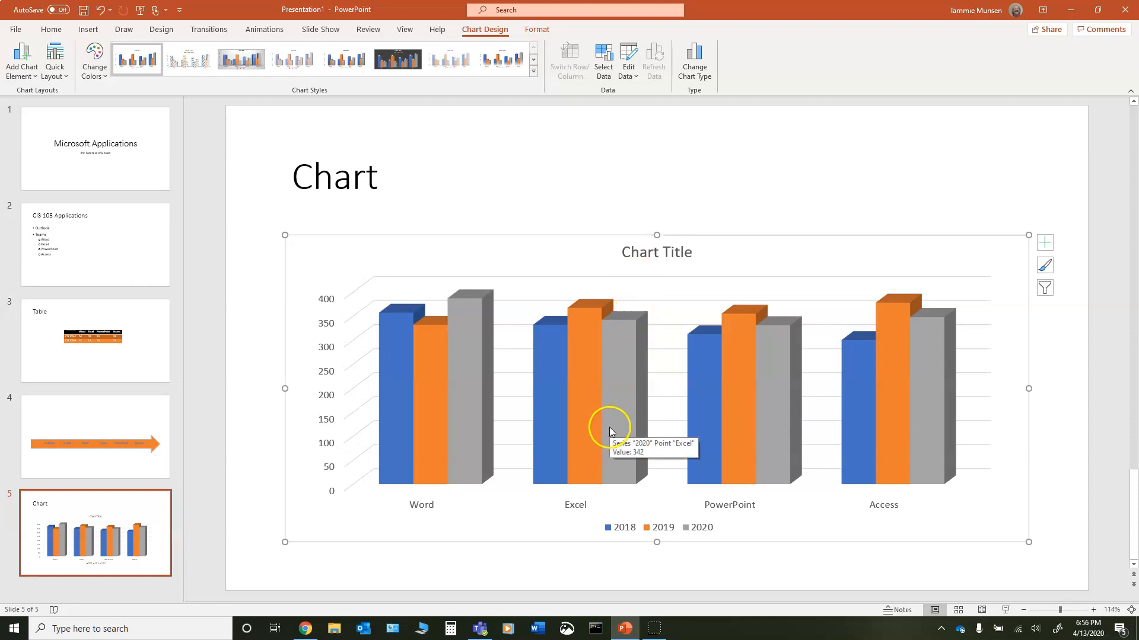
mouse_move(424, 477)
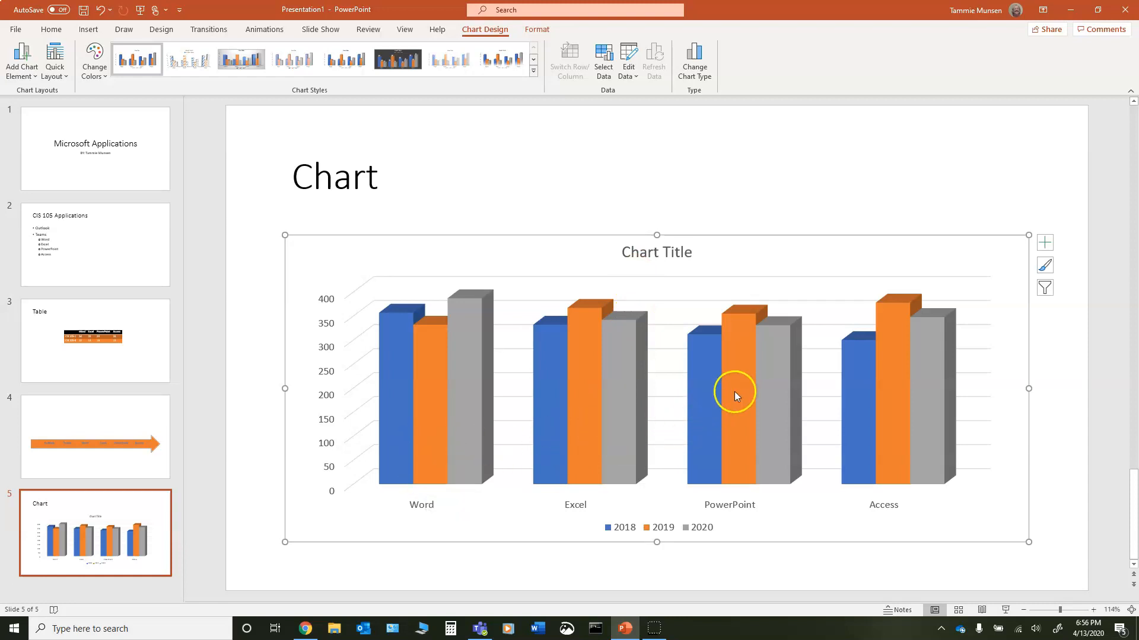
left_click(607, 78)
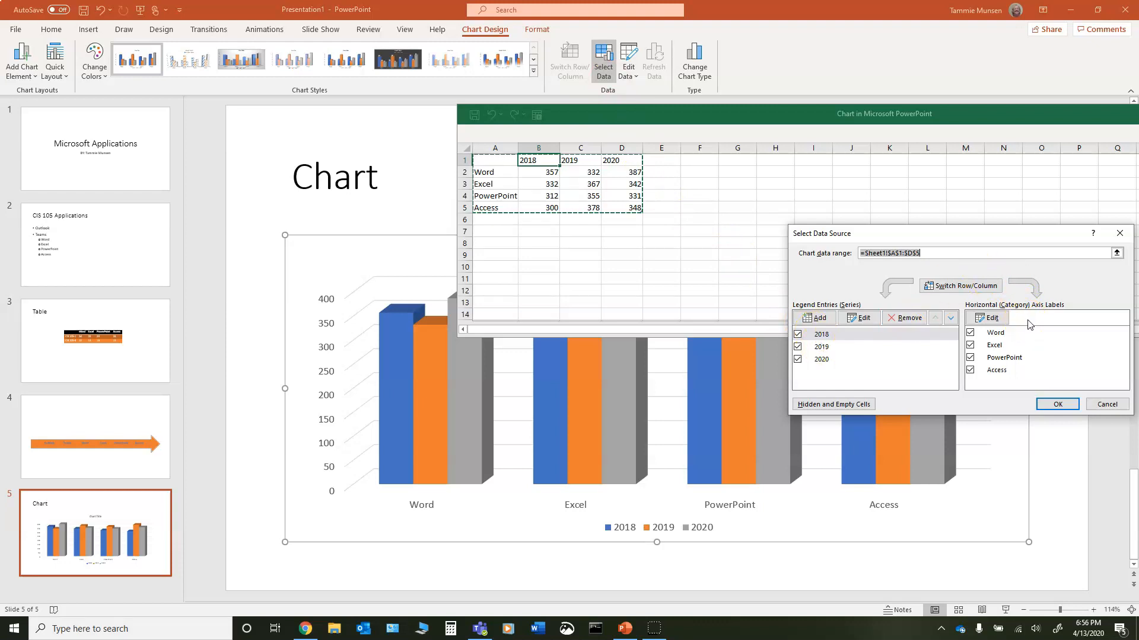
left_click(945, 287)
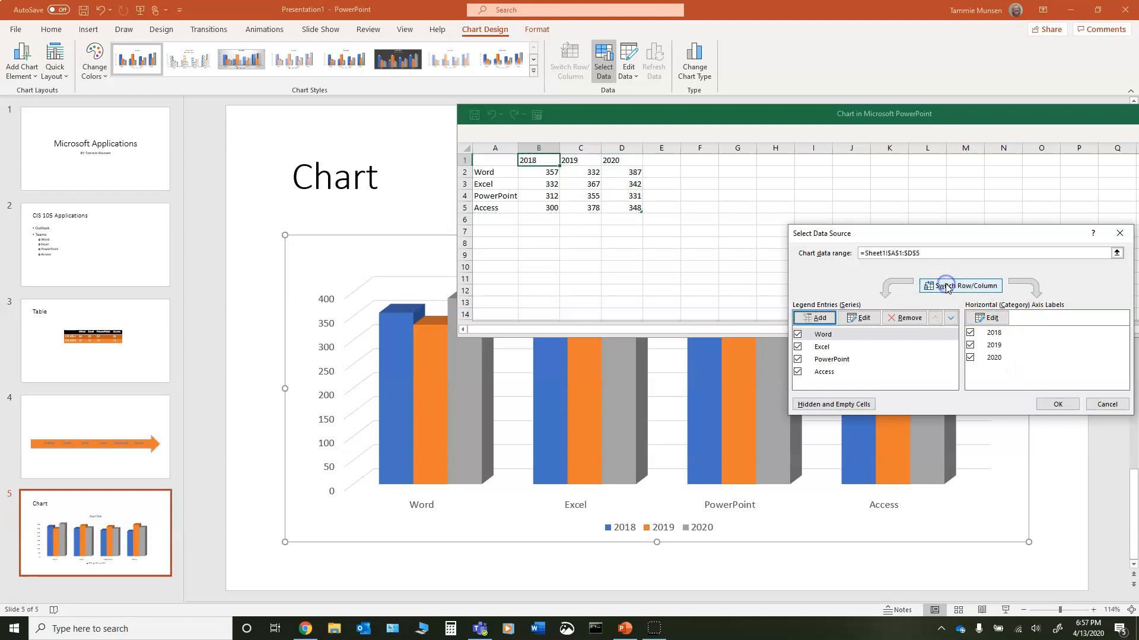
left_click(1056, 403)
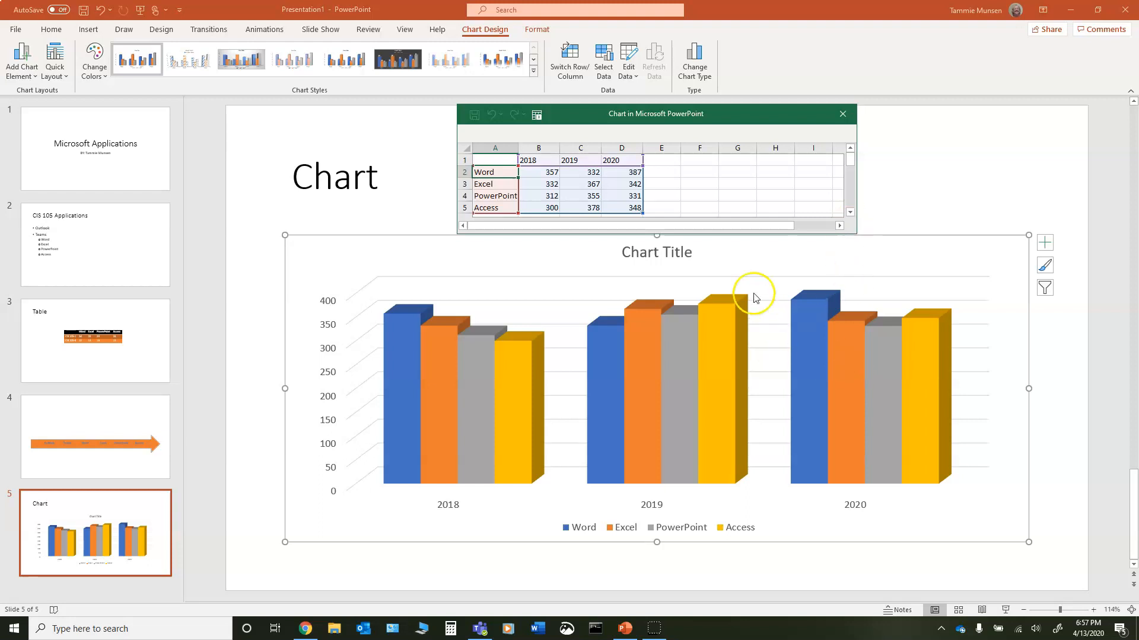
left_click(842, 115)
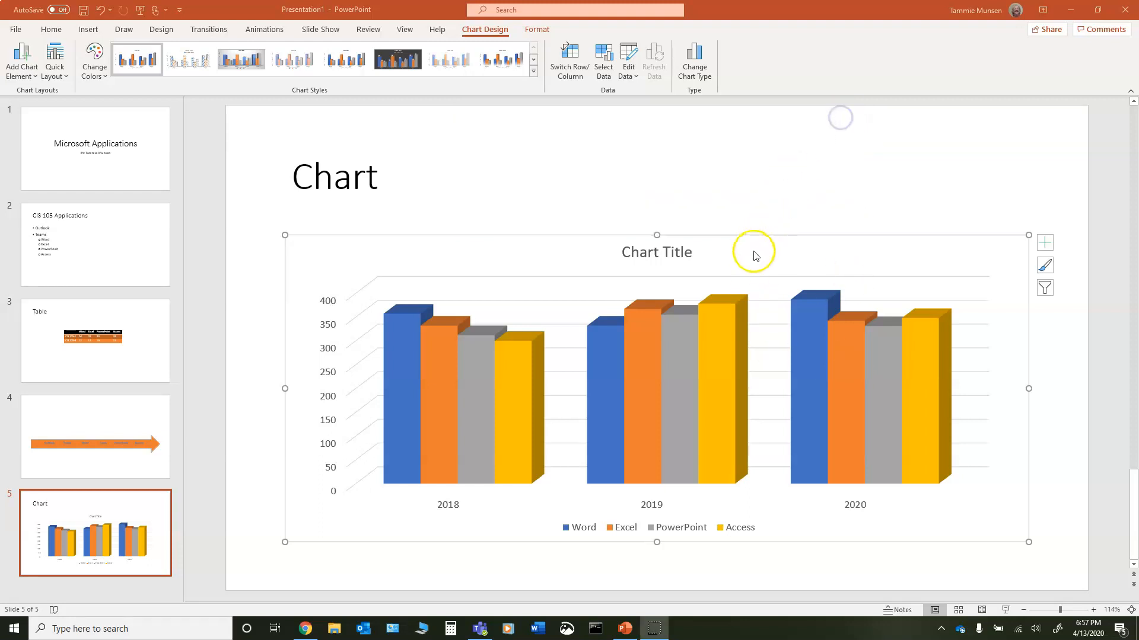
- Look over the available chart types for the column chart and accept 3-D Clustered Column
left_click(704, 66)
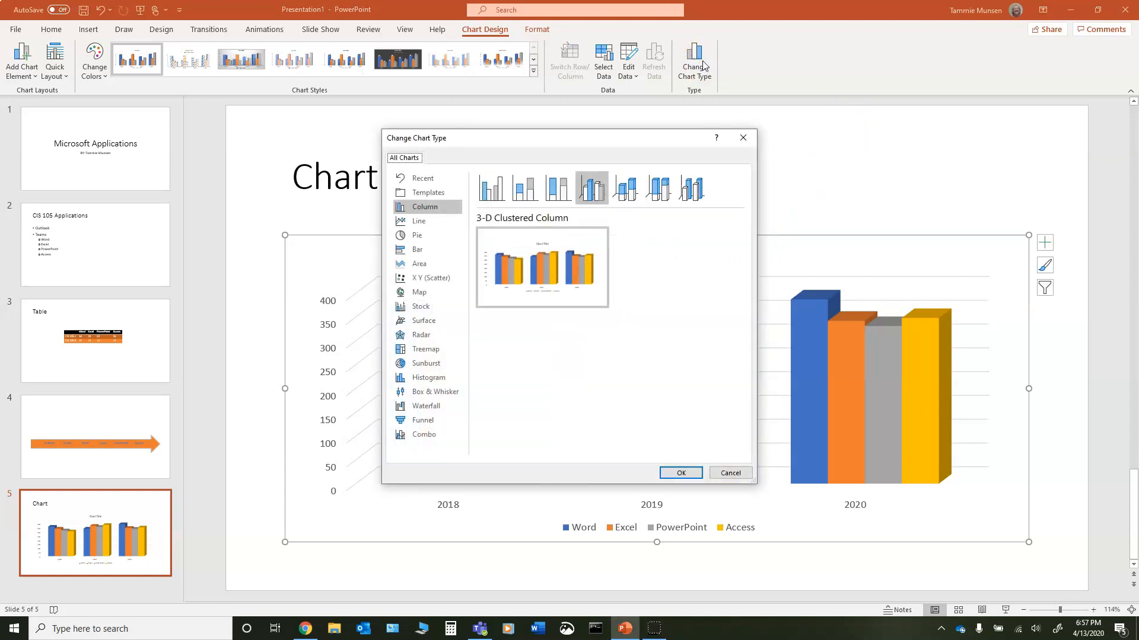
left_click(408, 251)
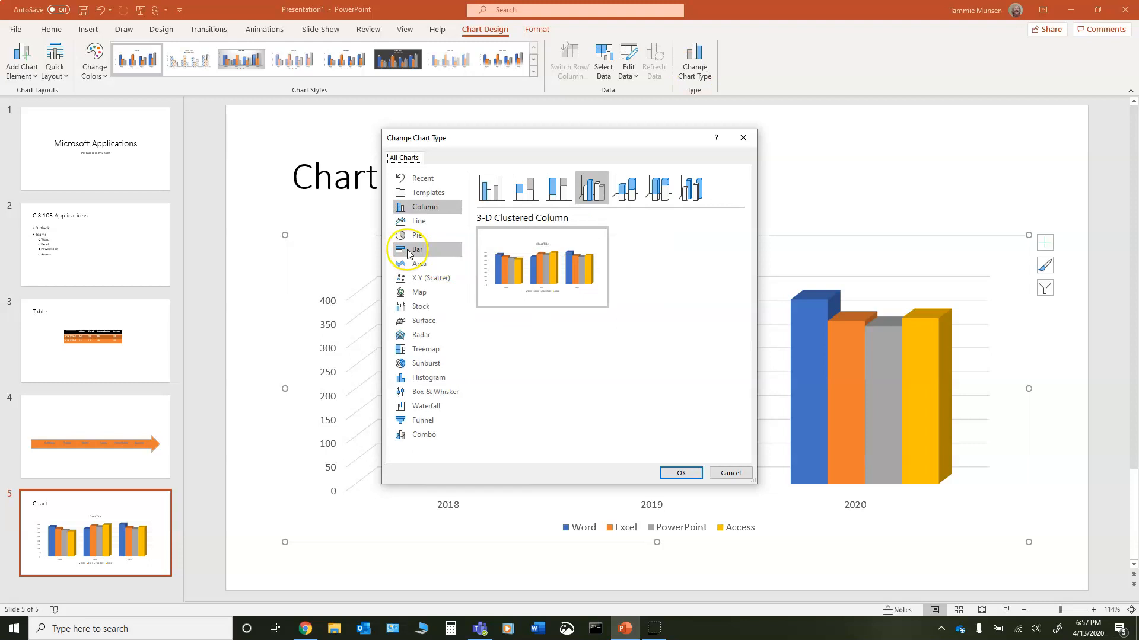
left_click(681, 473)
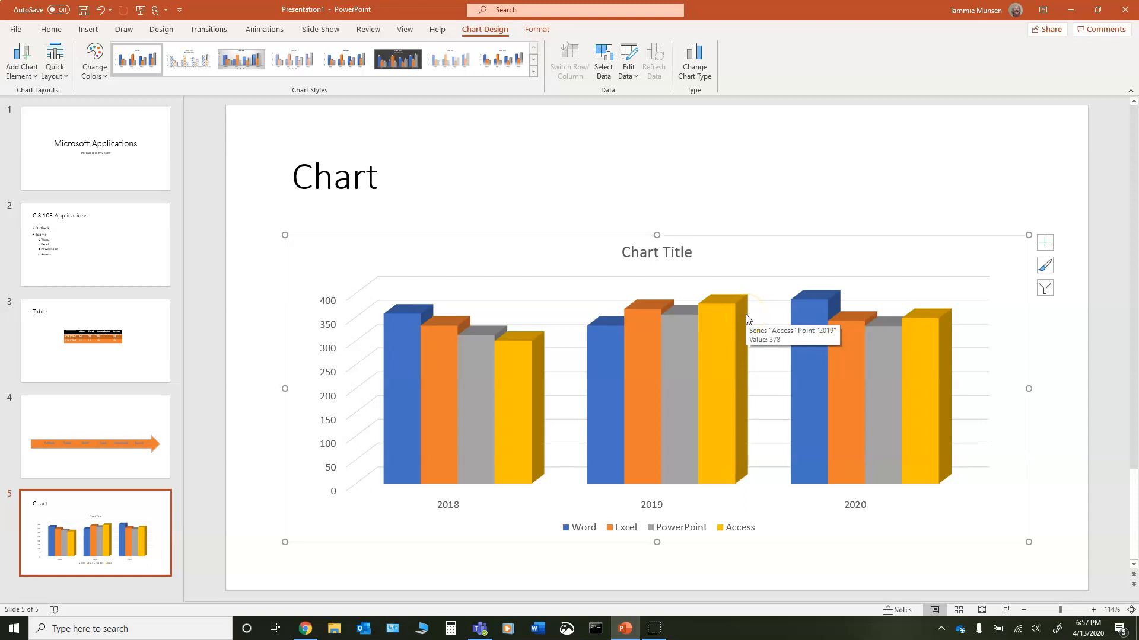
- Select the placeholder title above the columns of the chart
left_click(646, 254)
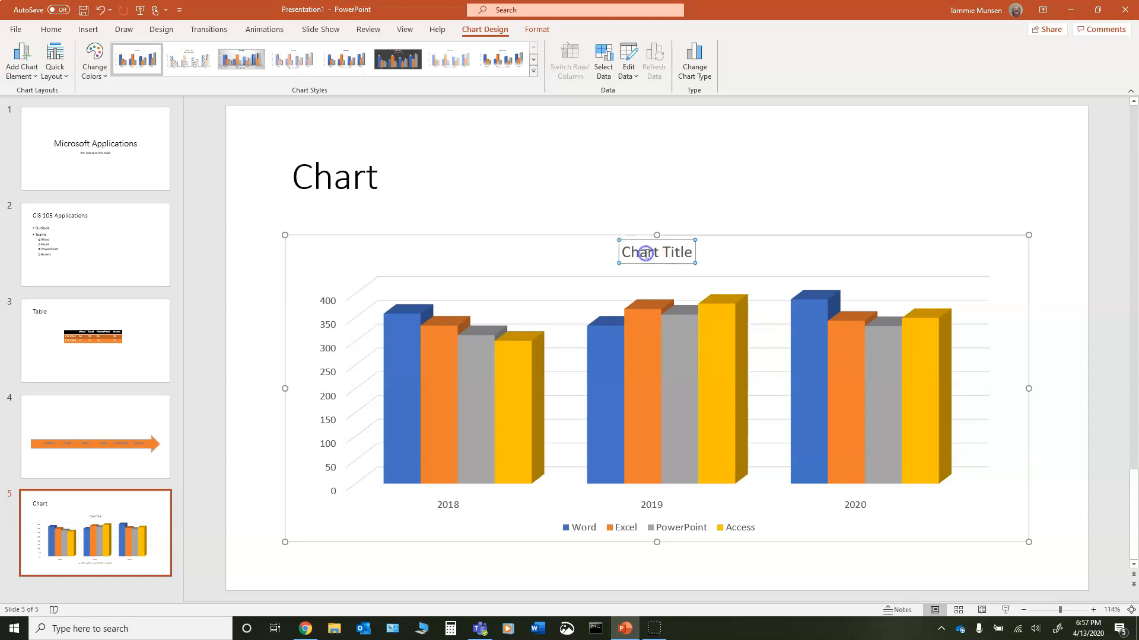